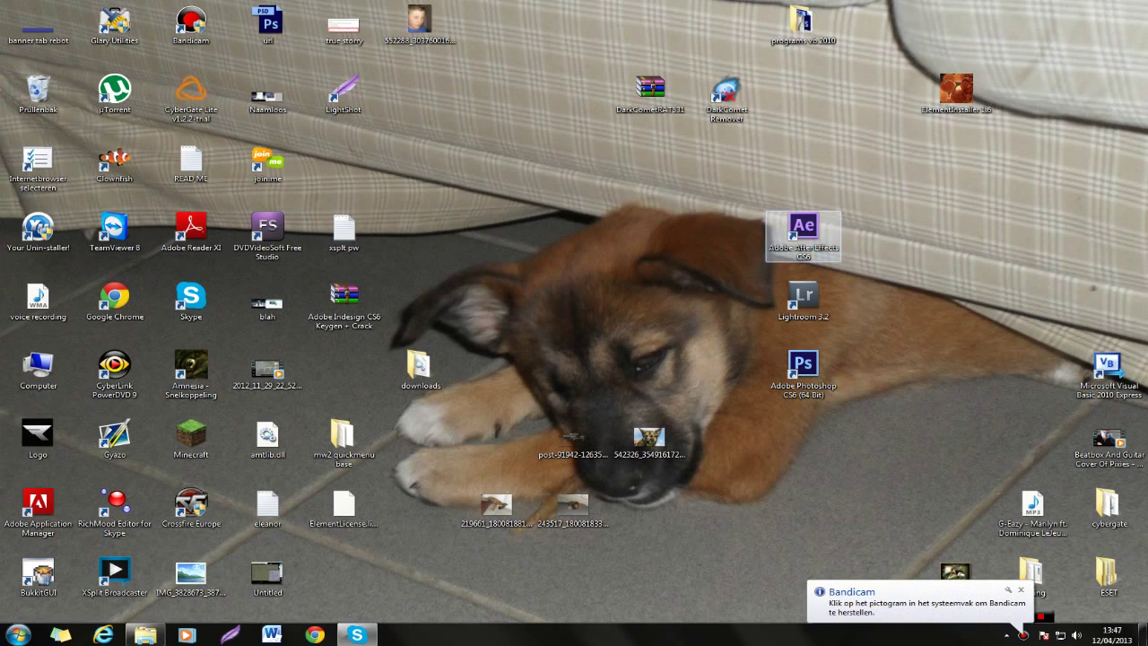
Step: Launch After Effects CS6 from its desktop shortcut and dismiss the notification balloon
double_click(803, 235)
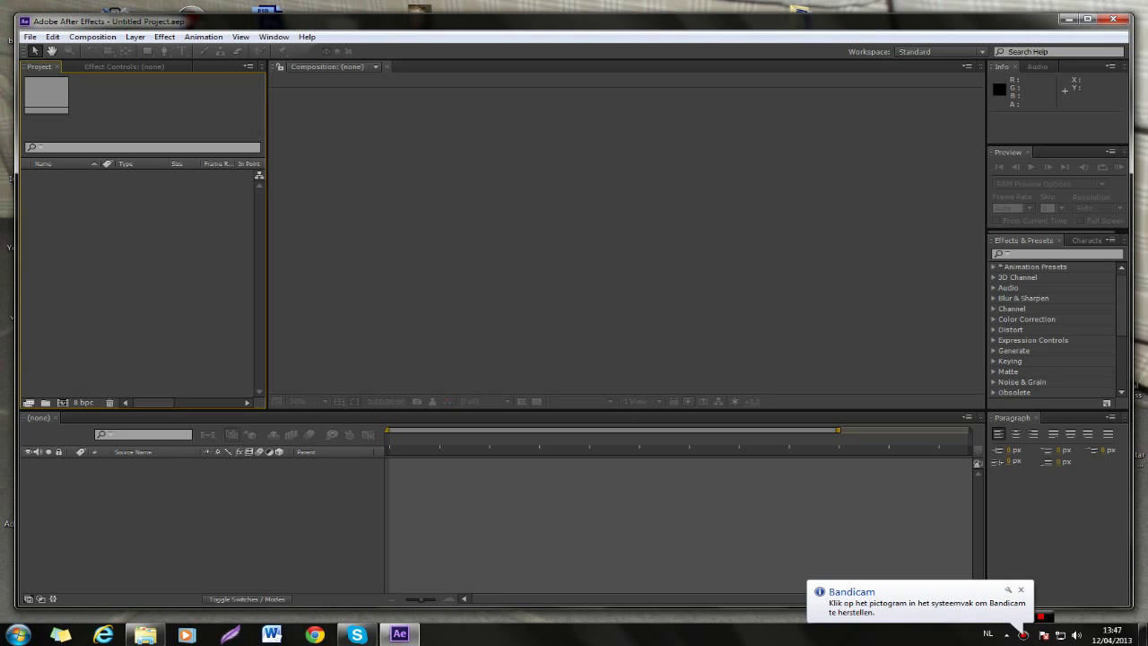
click(1020, 589)
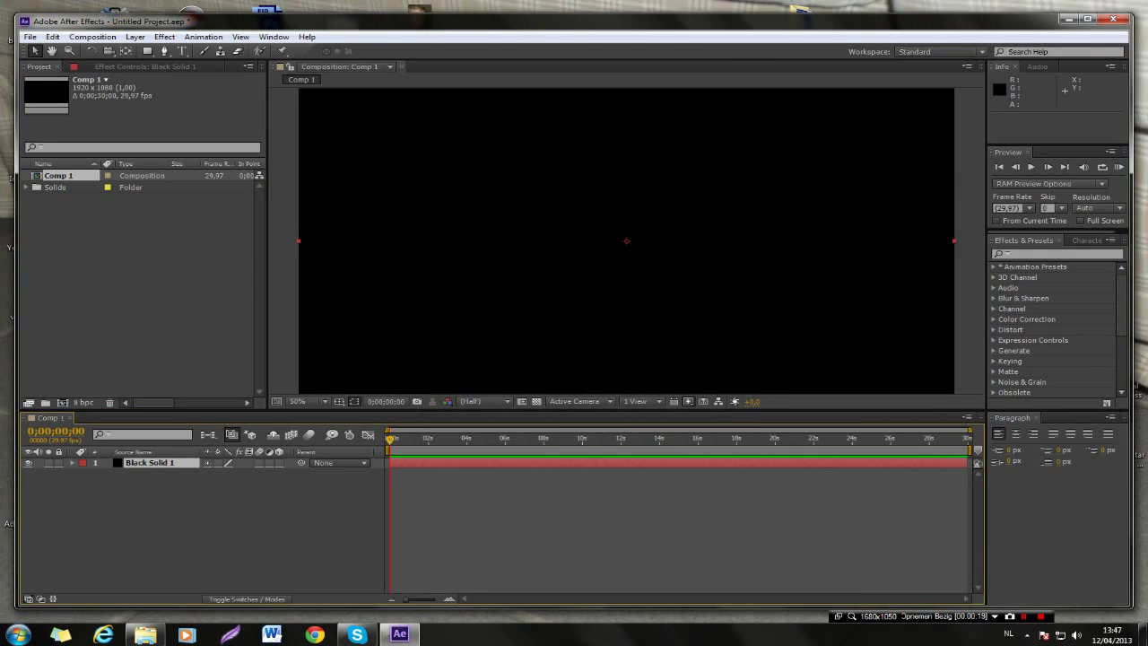
Step: Apply the Video Copilot Element effect to Black Solid 1 and open Scene Setup
right_click(148, 462)
mouse_move(364, 508)
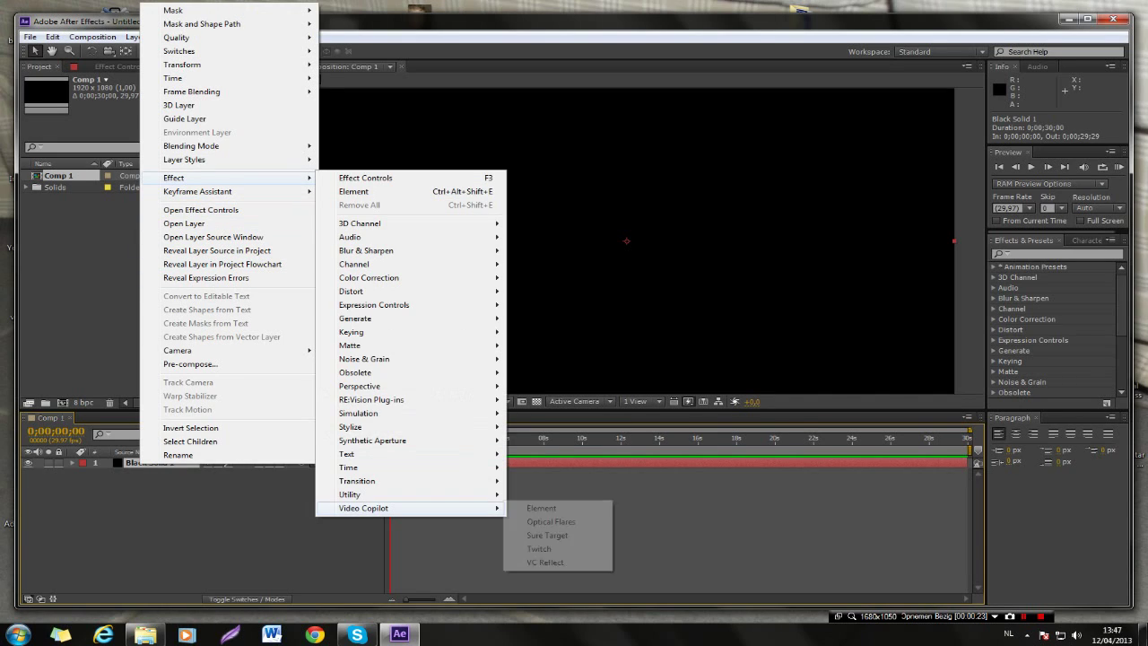
click(545, 520)
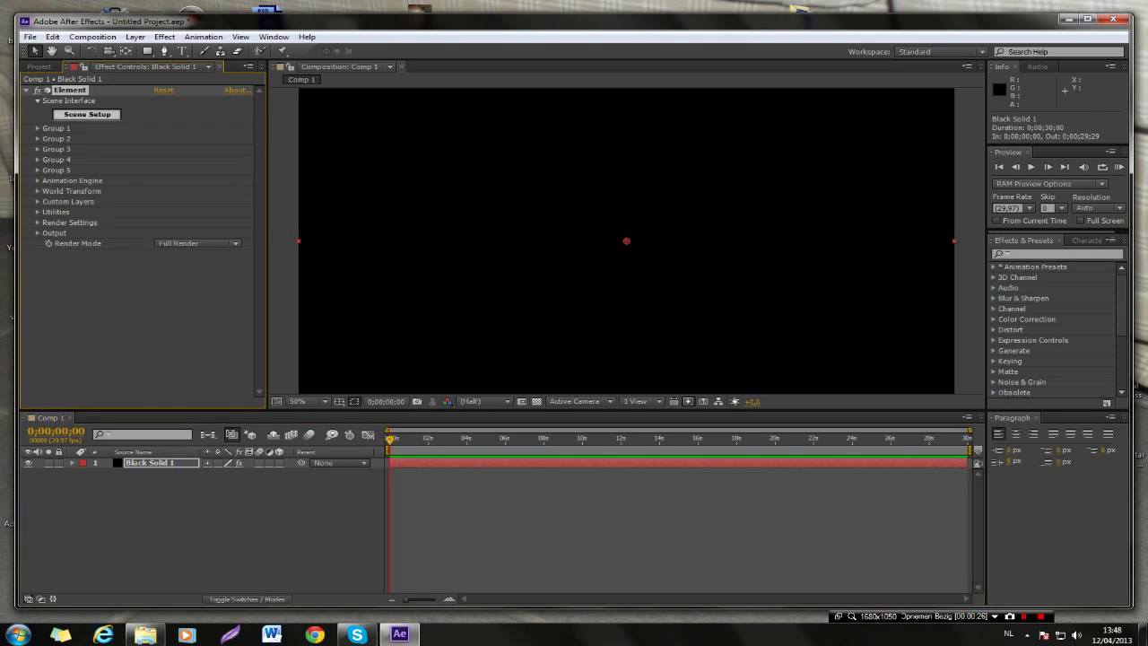
click(87, 114)
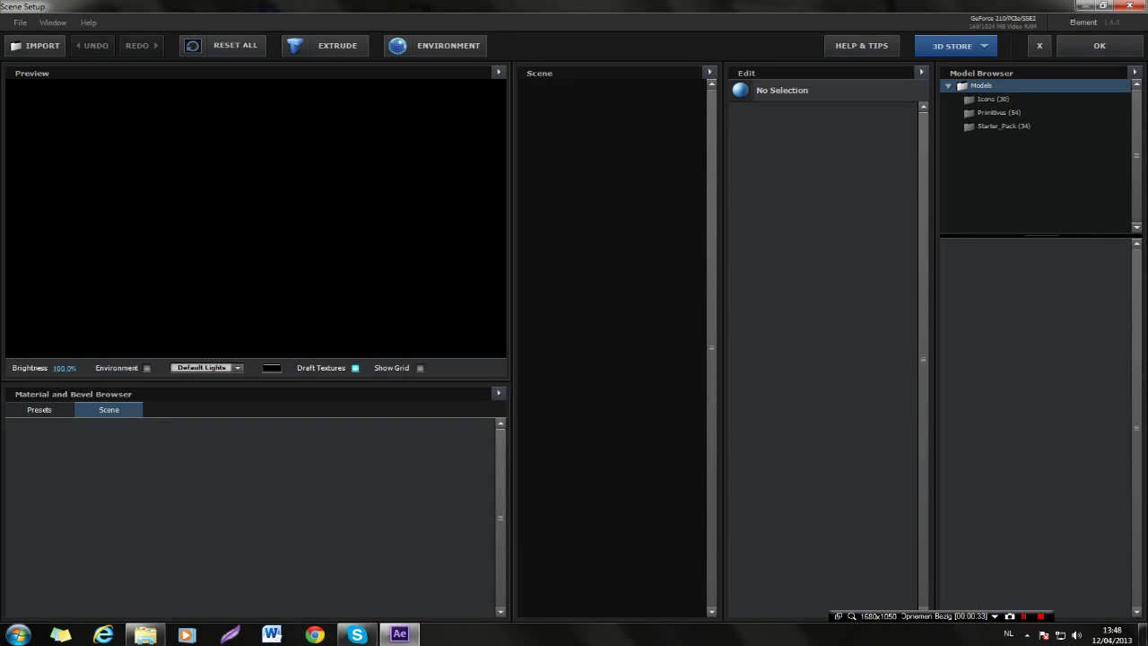
Step: Show the Primitives models, cancel an import, widen the Preview panel, and check the File menu
click(998, 112)
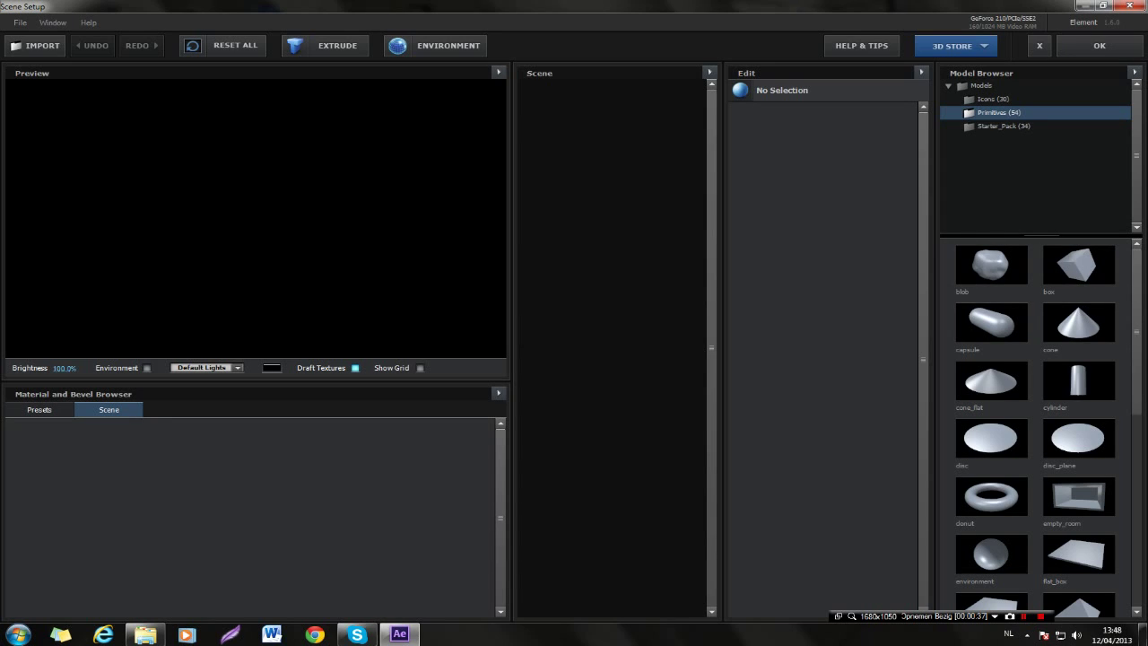
click(36, 45)
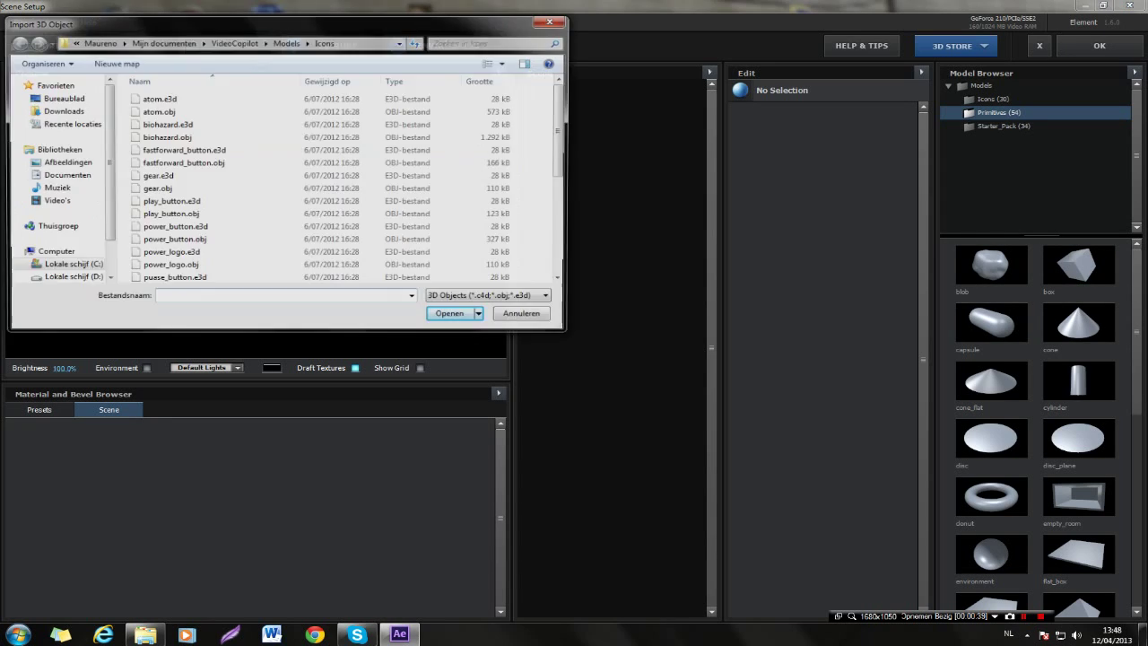
drag(510, 341, 709, 340)
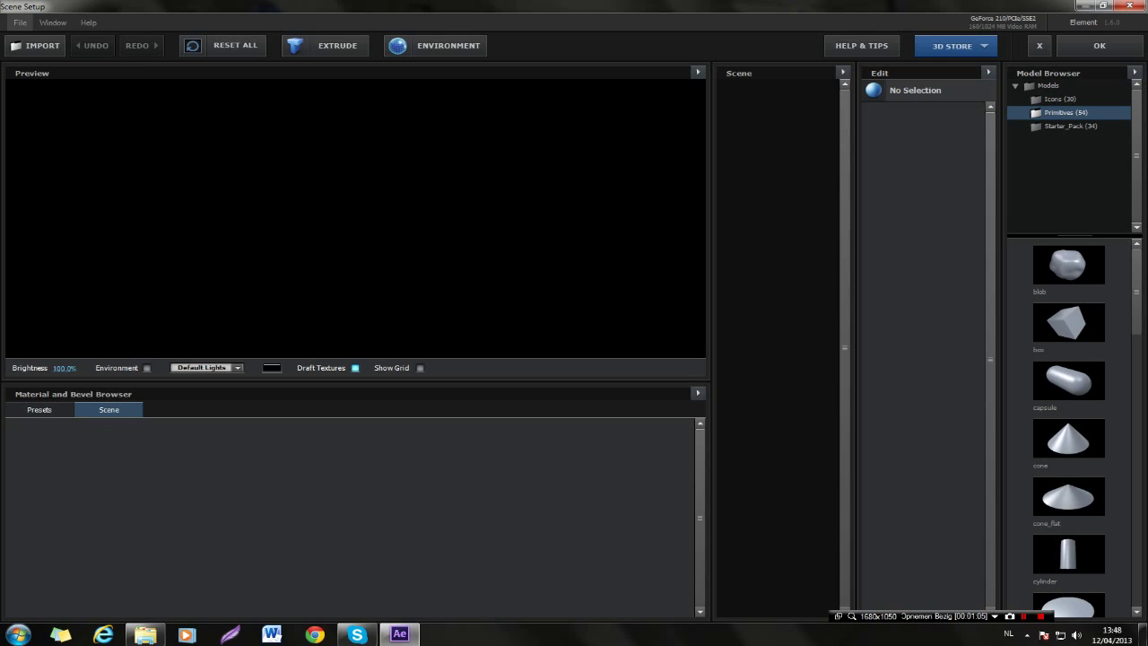
click(19, 22)
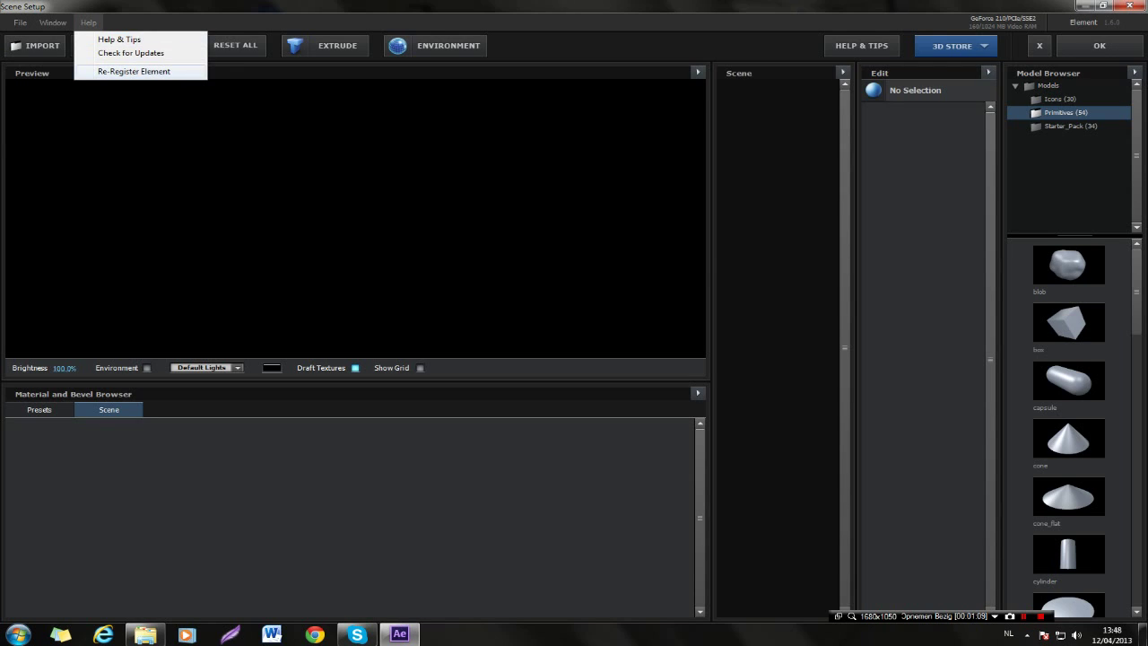
Step: Exit Element 3D's Scene Setup back to Comp 1 and browse the Effect menu categories
key(Escape)
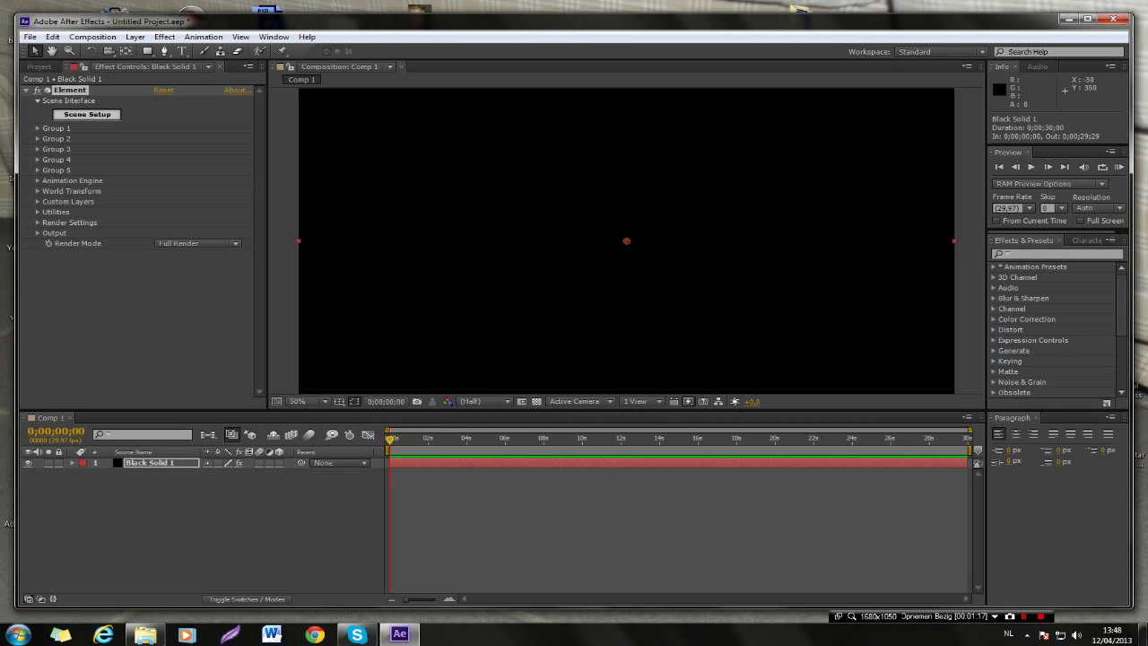
click(164, 37)
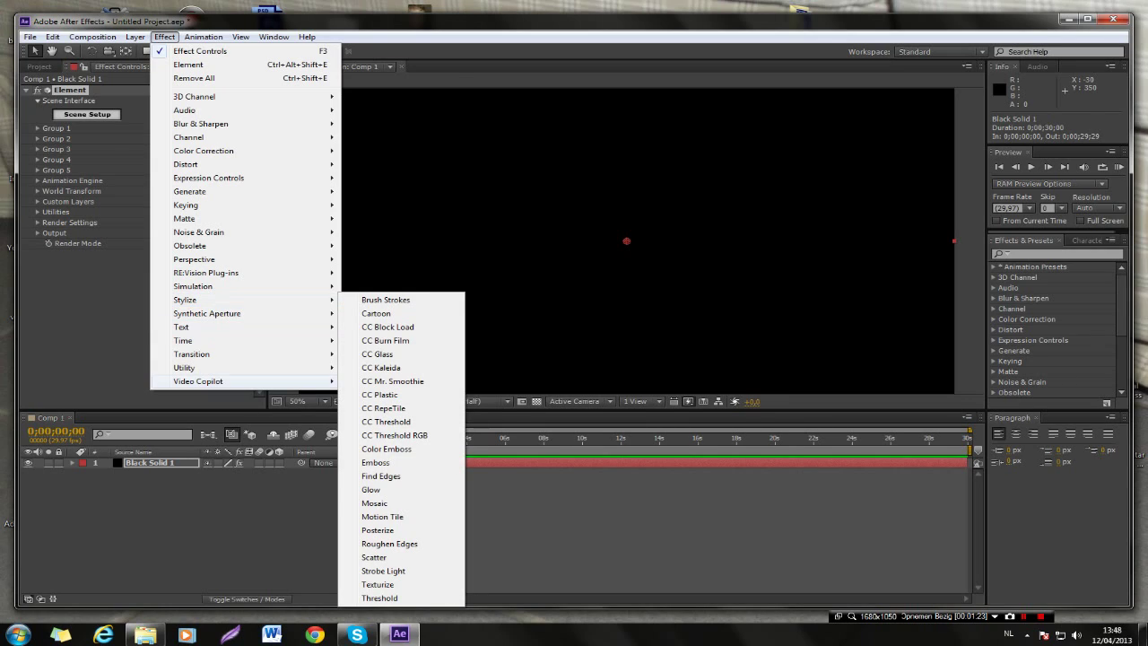
Step: Show Comp 1 and the Solids folder in the Project panel, browsing the Effect menu without applying anything
key(Escape)
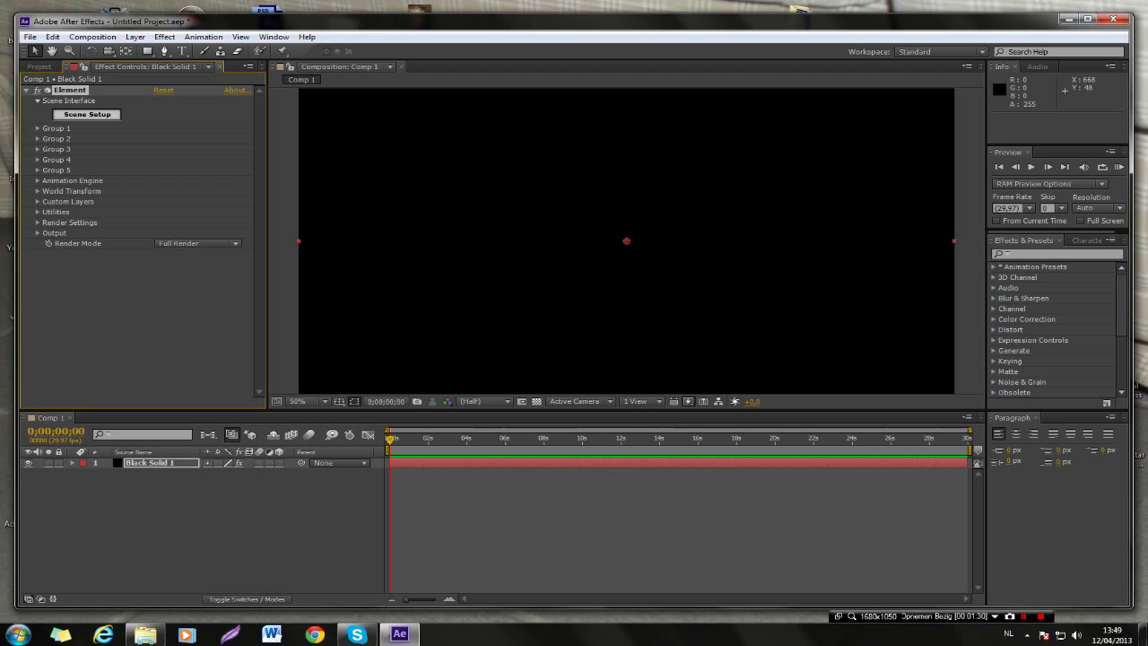
click(39, 67)
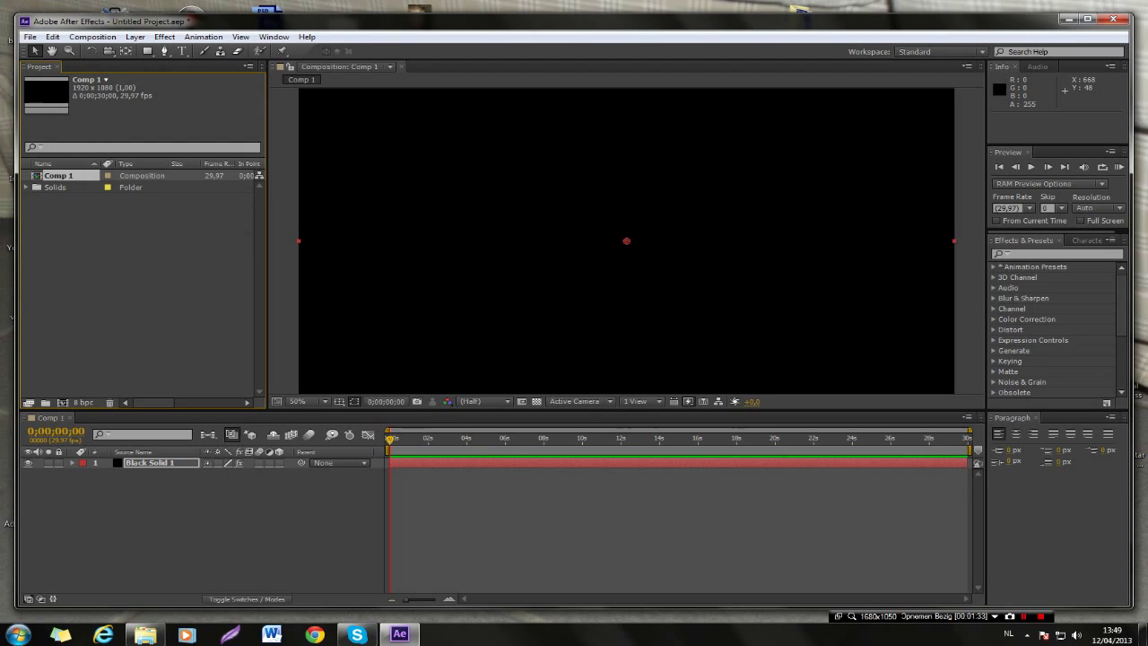
click(164, 37)
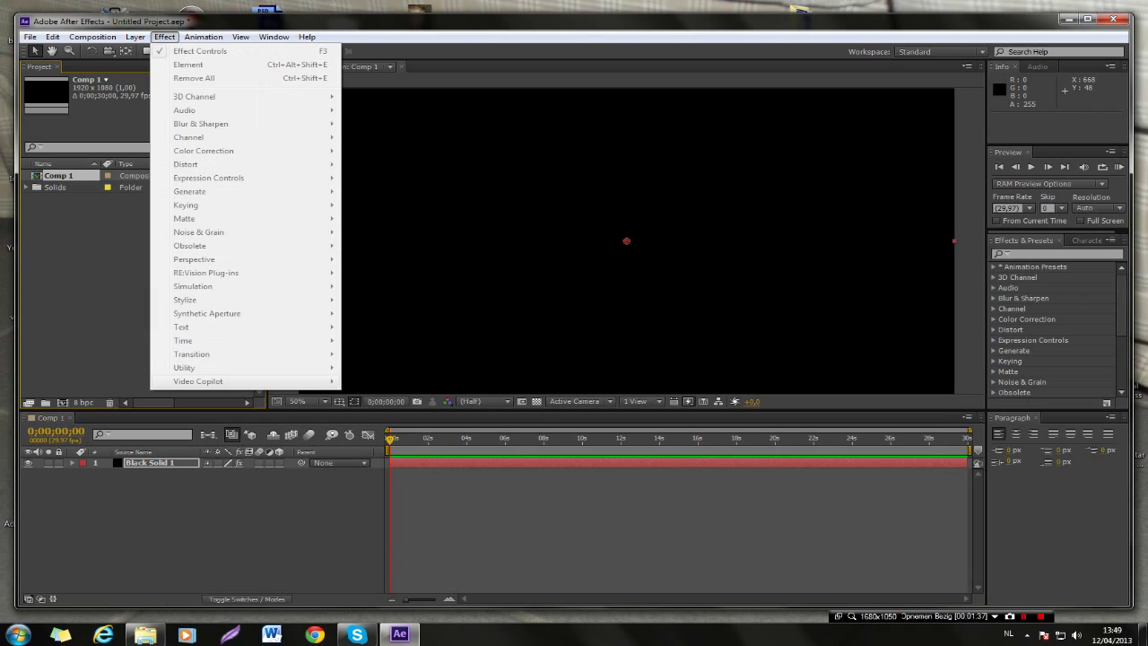
key(Escape)
Step: Select Black Solid 1 and choose Remove All from the Effect menu
key(ctrl+a)
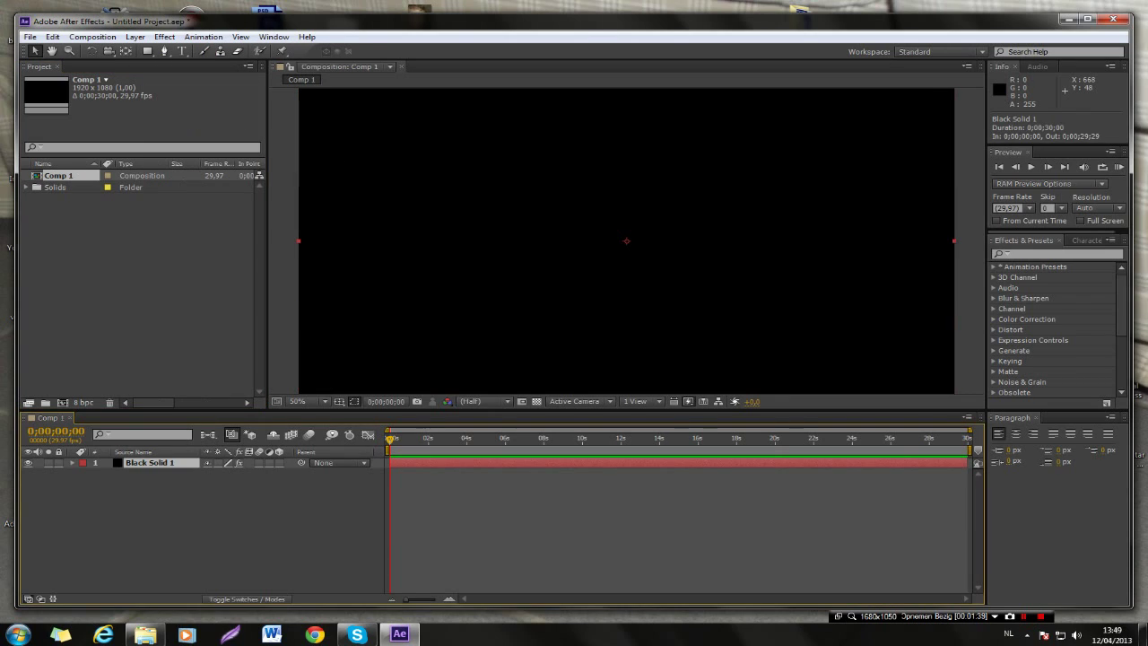
click(164, 37)
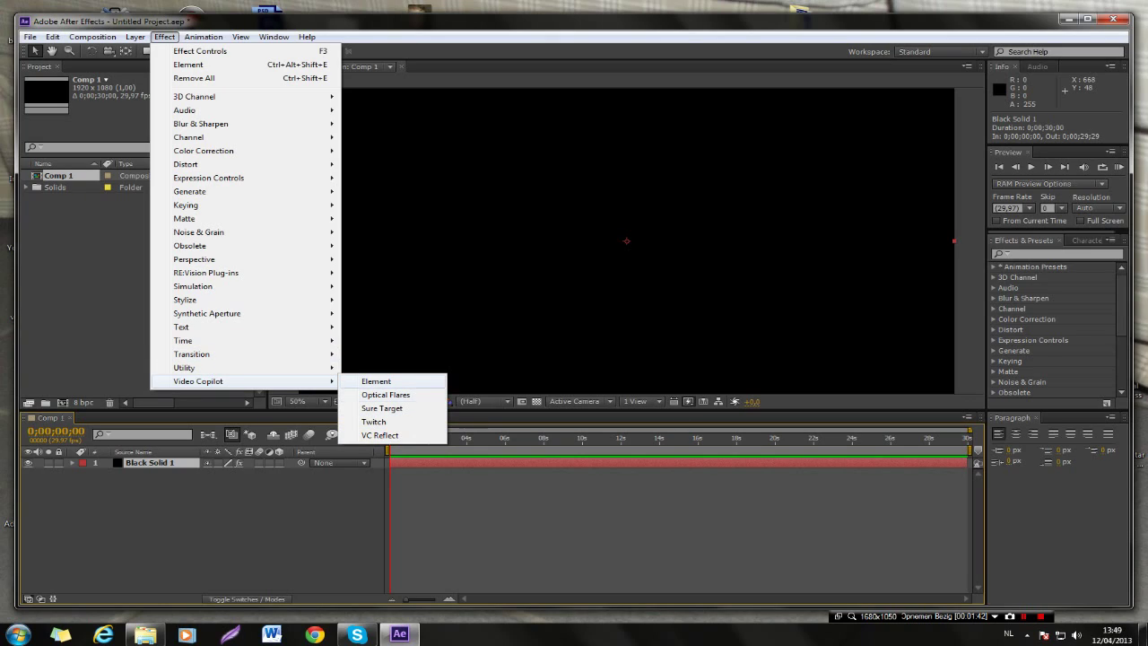
click(628, 269)
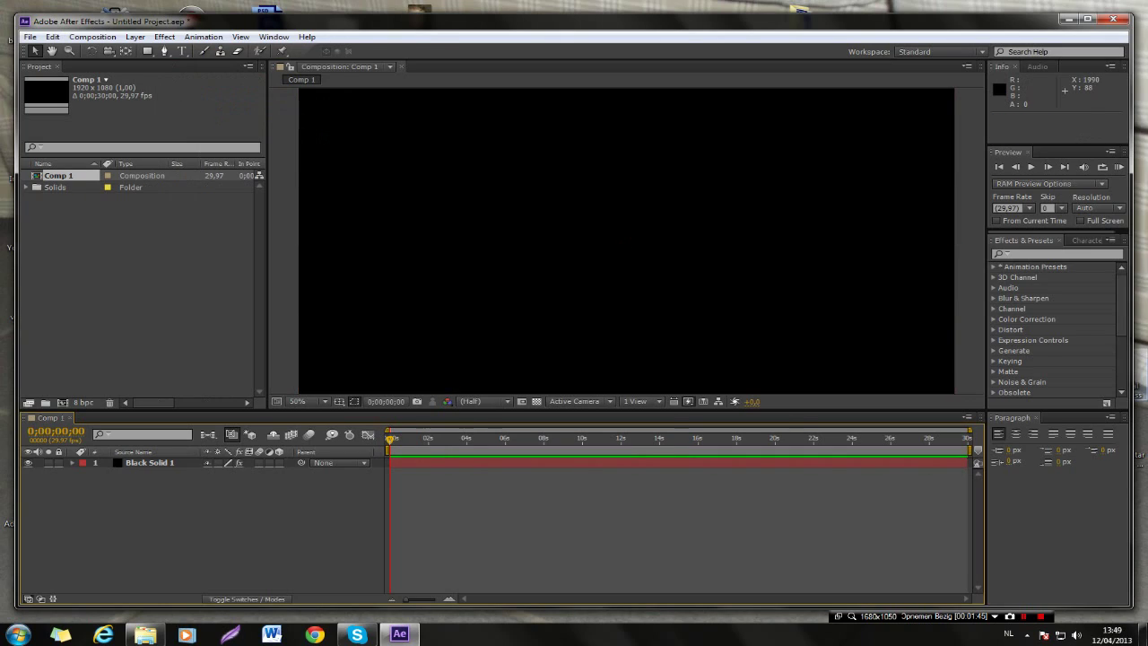